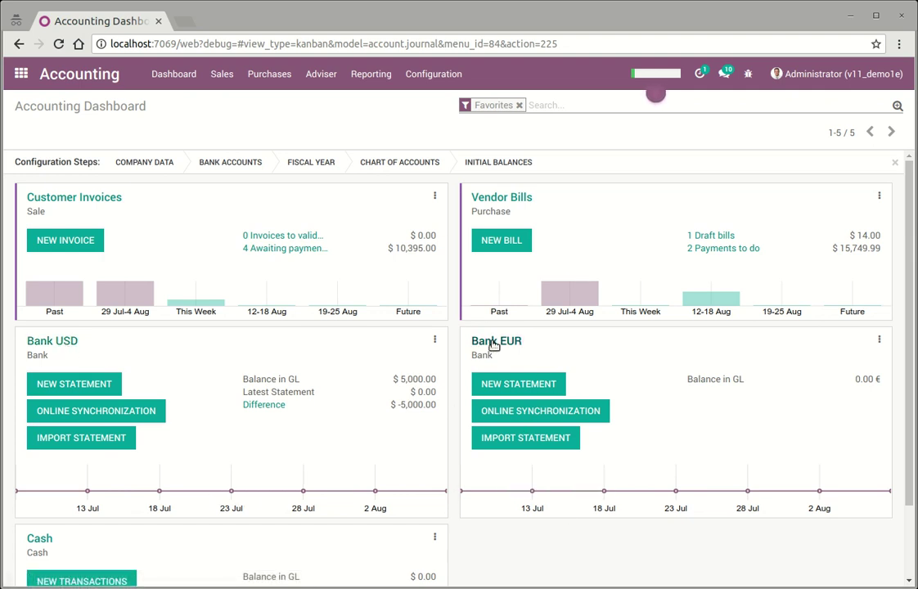
Review the Bank EUR journal's settings and its default debit account's currency, and return to the Accounting Dashboard
click(878, 341)
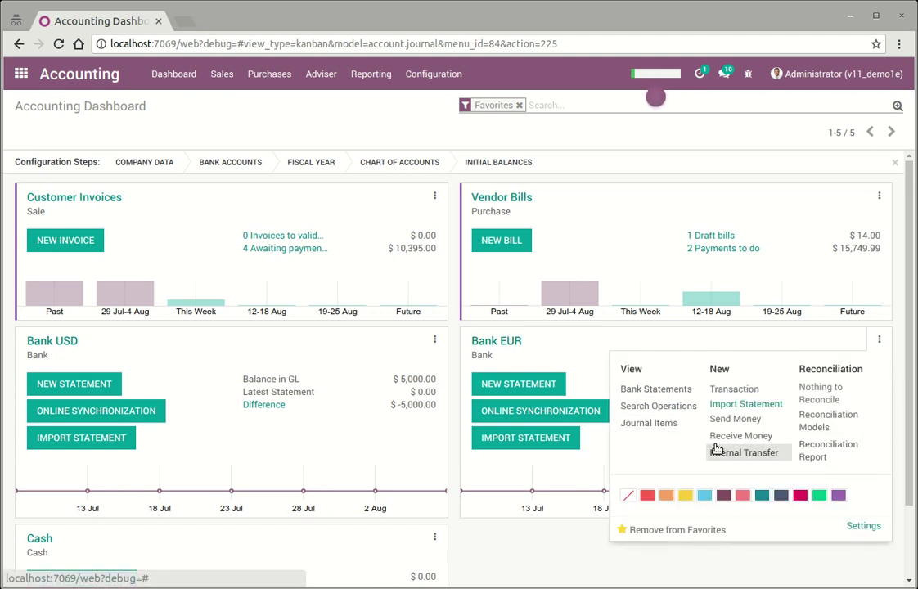
click(859, 526)
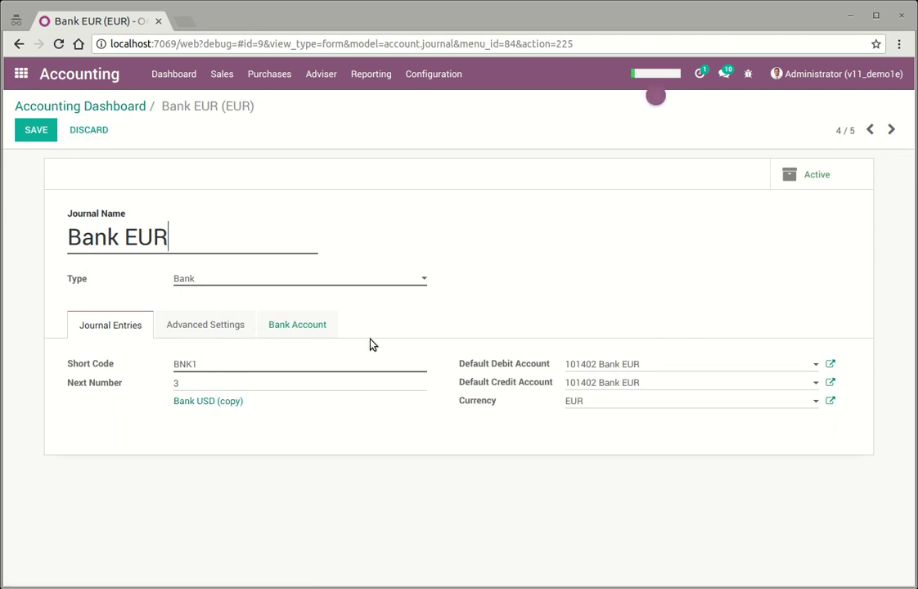
click(47, 133)
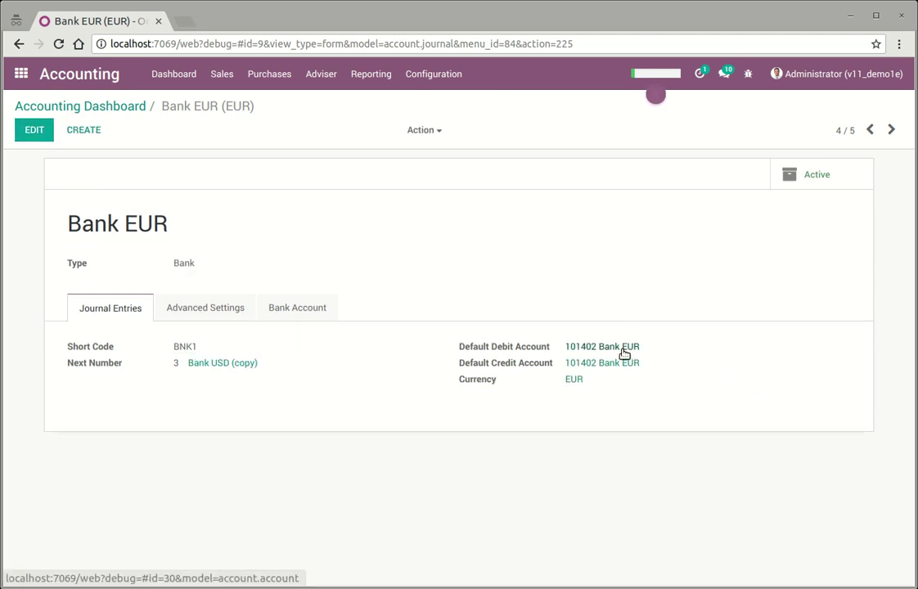
click(626, 289)
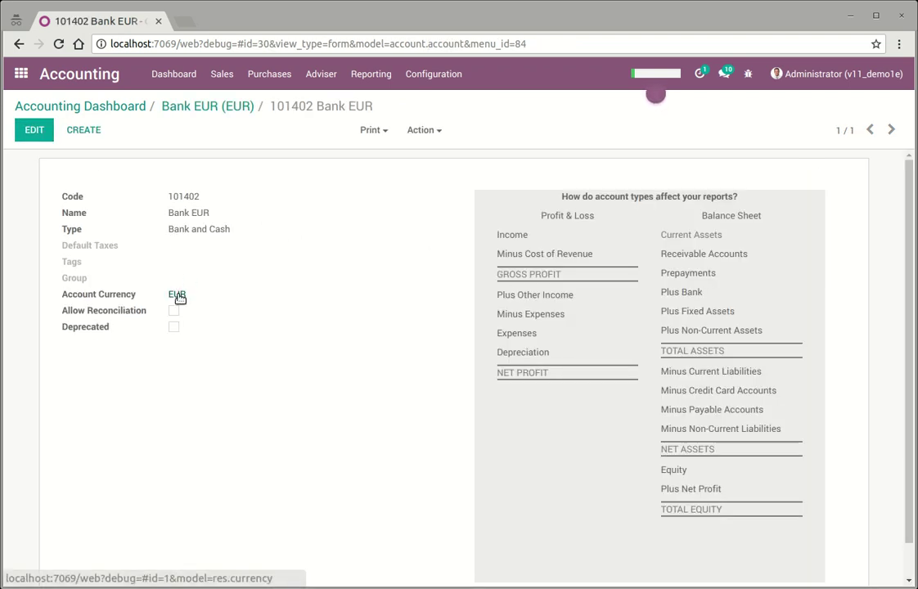
click(226, 109)
click(104, 107)
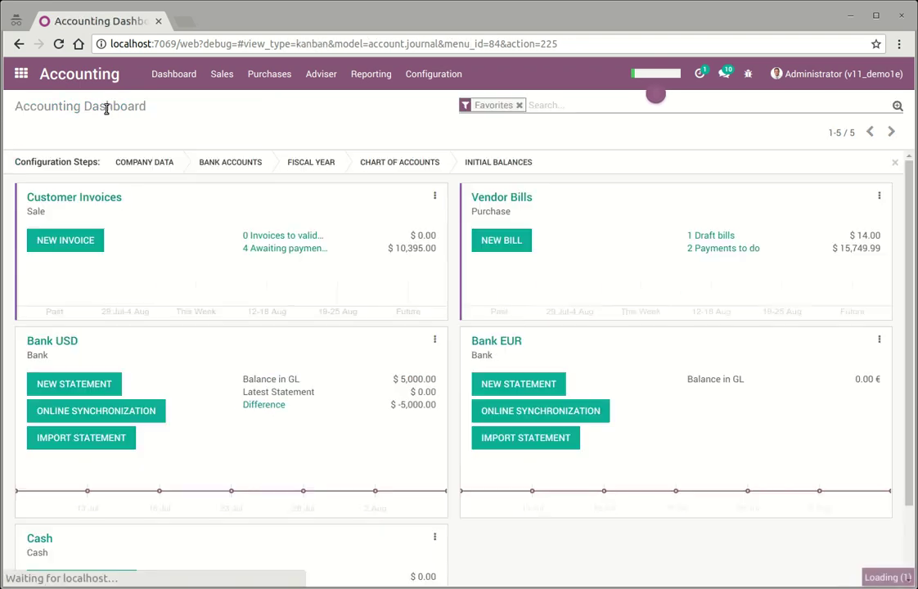
Open the Bank USD journal's draft internal transfer to Bank EUR for editing
click(434, 339)
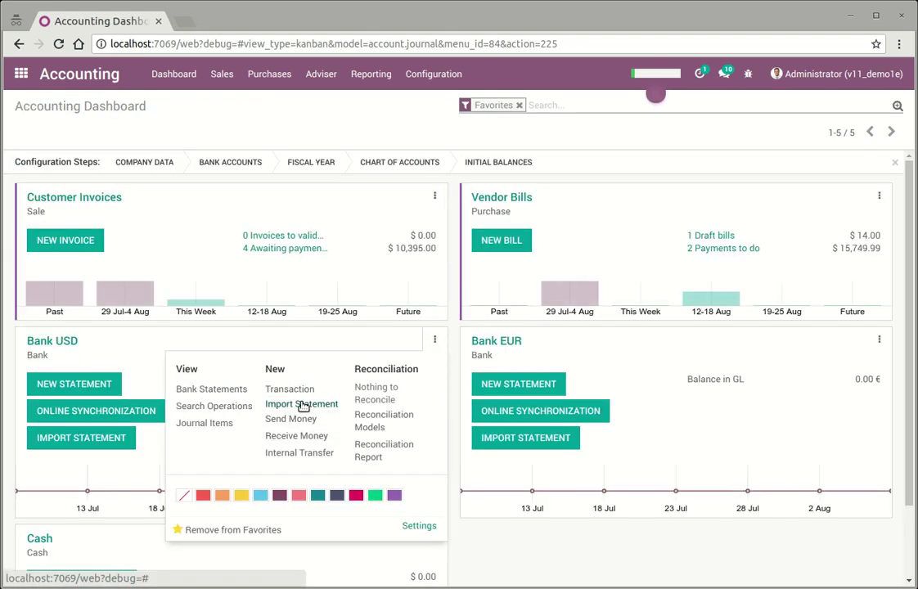
click(308, 452)
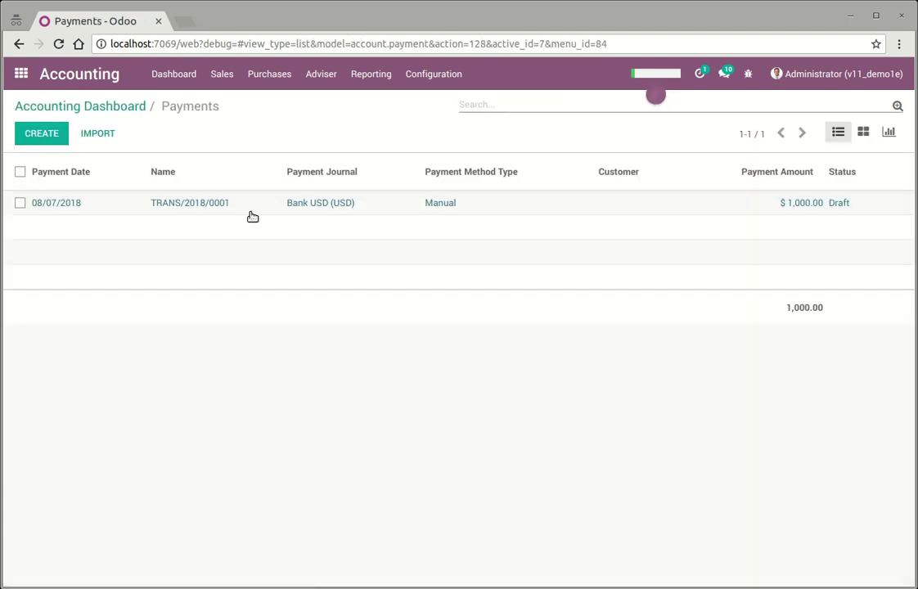
click(109, 201)
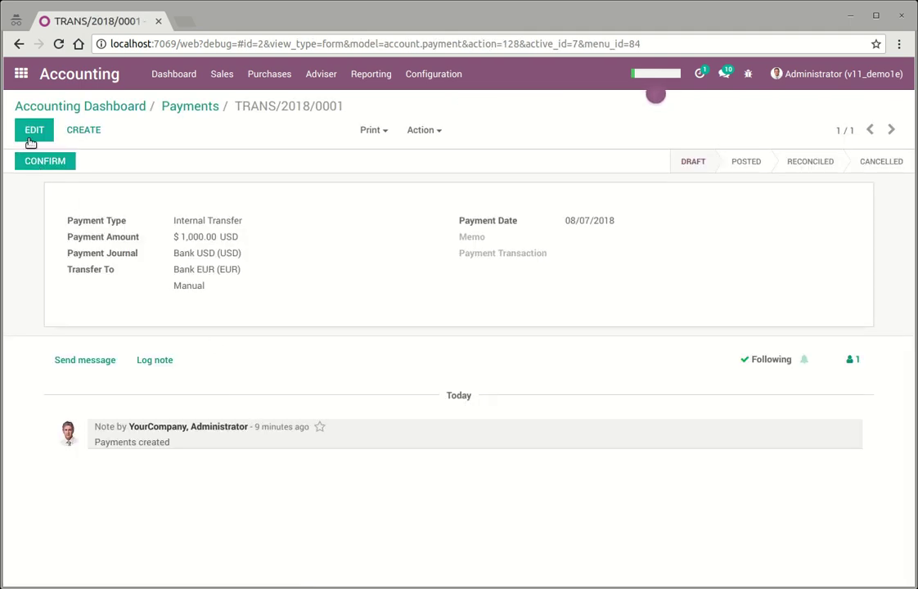
click(33, 135)
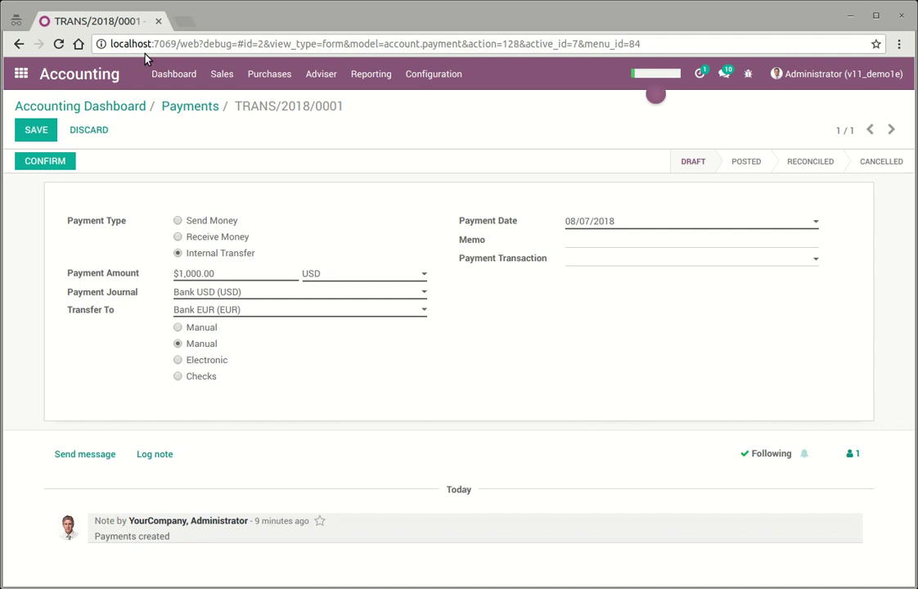
Open the Accounting Dashboard in a second browser tab, keeping the transfer open in the first
drag(127, 45, 180, 24)
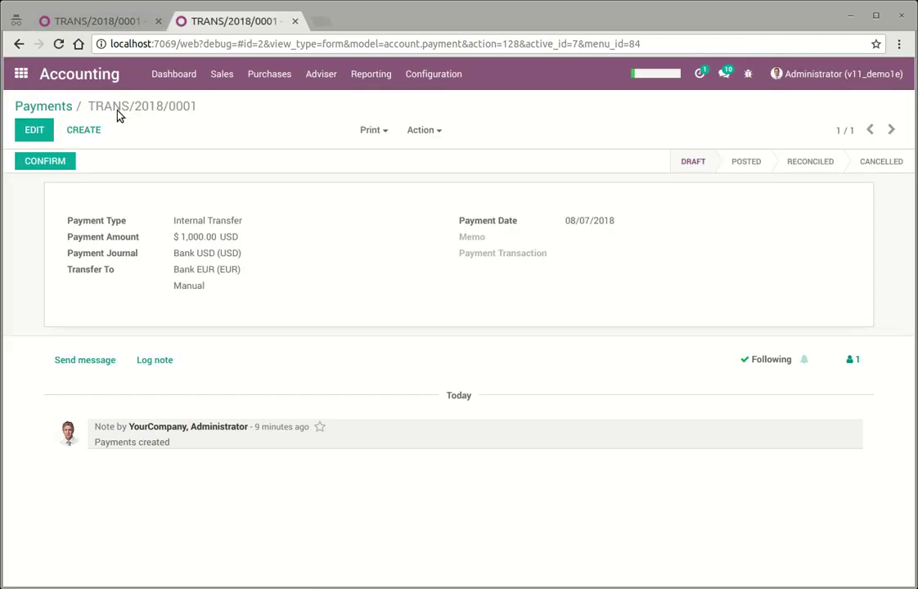
click(45, 107)
click(174, 74)
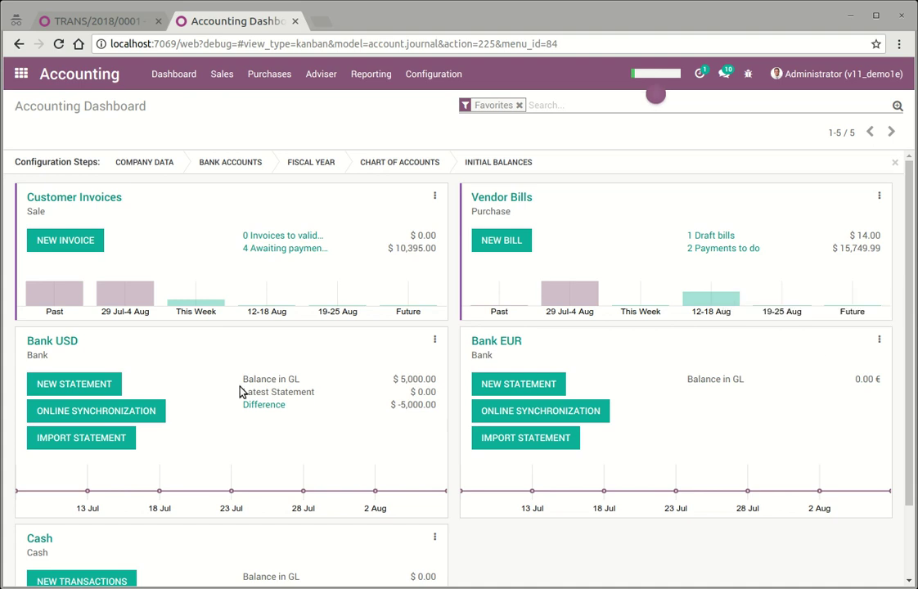
Save and confirm the internal transfer from Bank USD to Bank EUR, and refresh the dashboard's bank balances
click(110, 25)
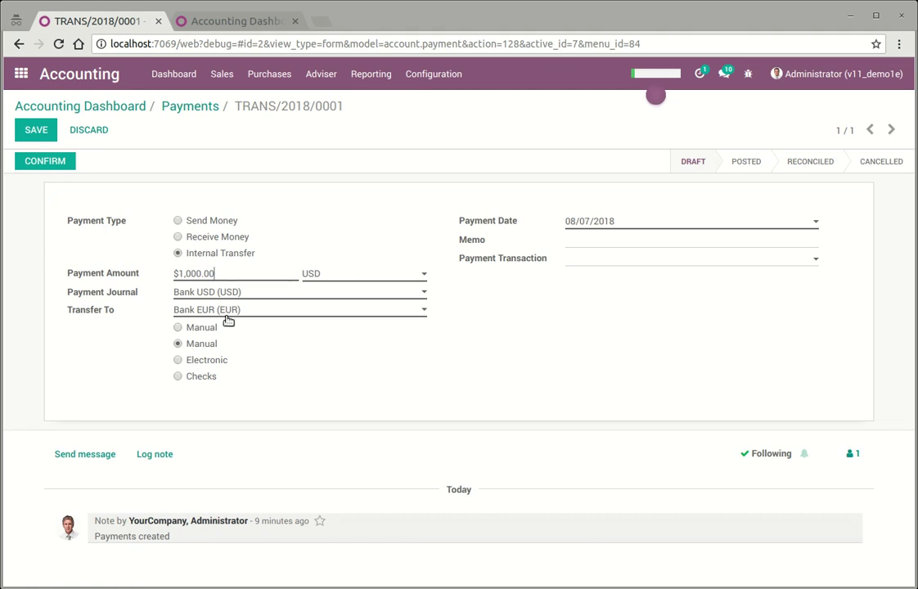
click(41, 130)
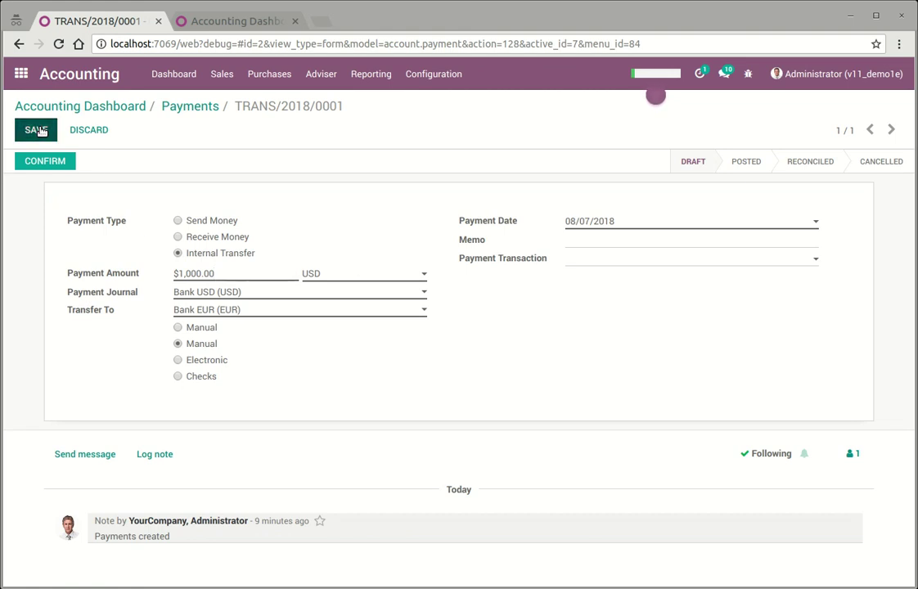
click(45, 161)
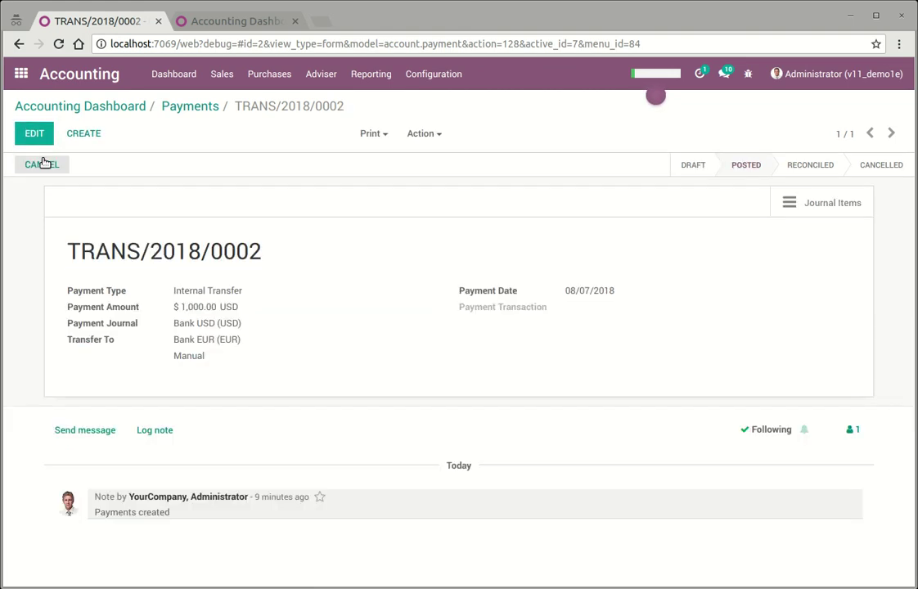
click(256, 28)
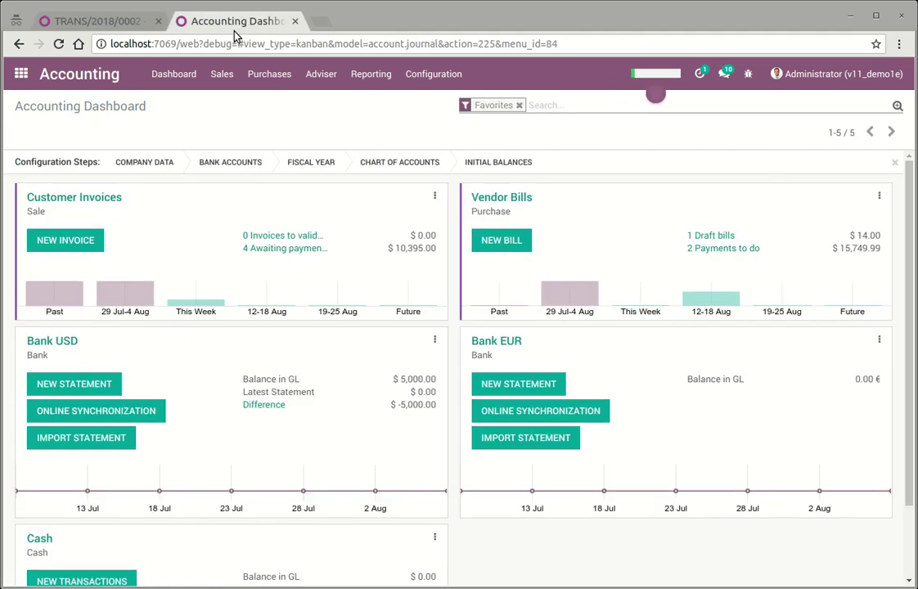
click(59, 44)
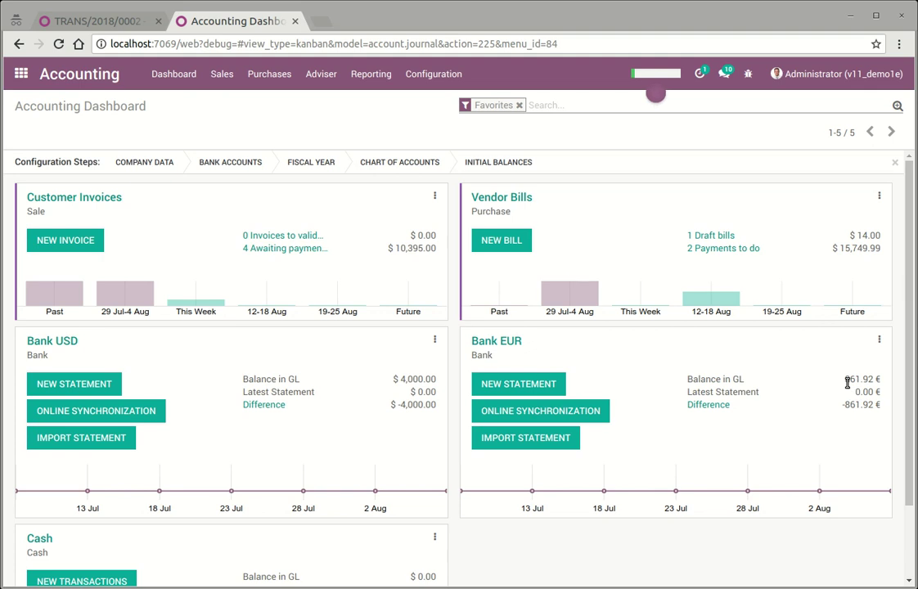
Create a new bank statement for the Bank EUR journal with the reference "trx"
click(879, 340)
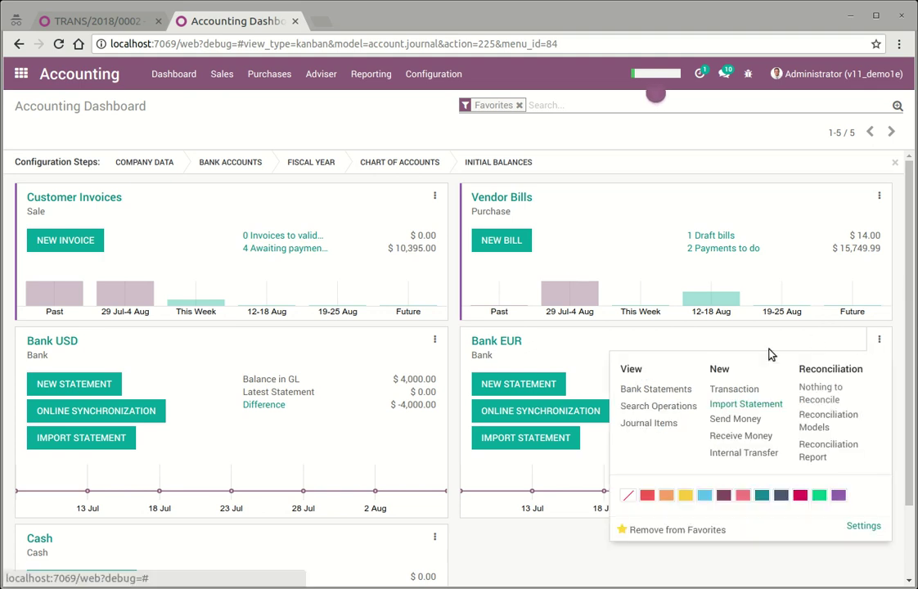
click(667, 389)
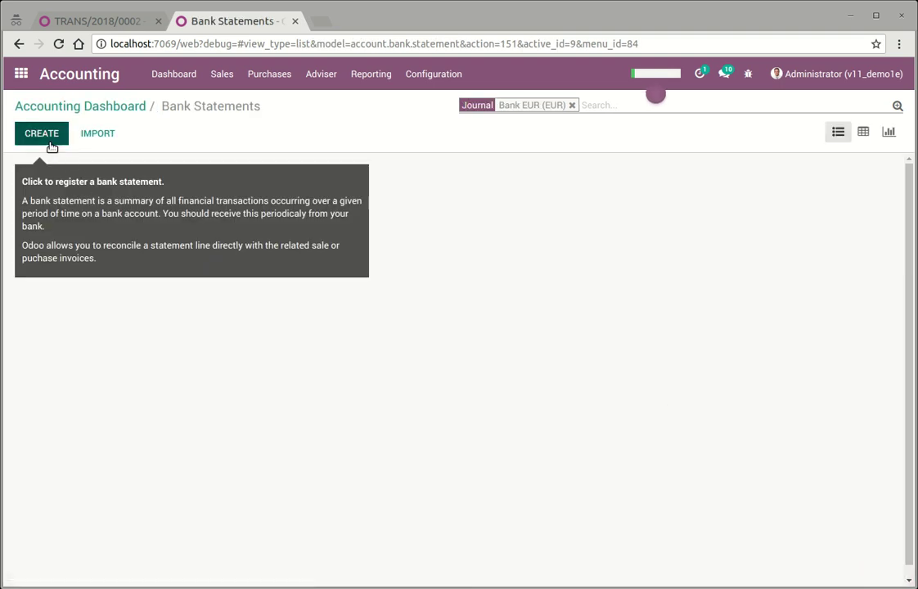
click(42, 135)
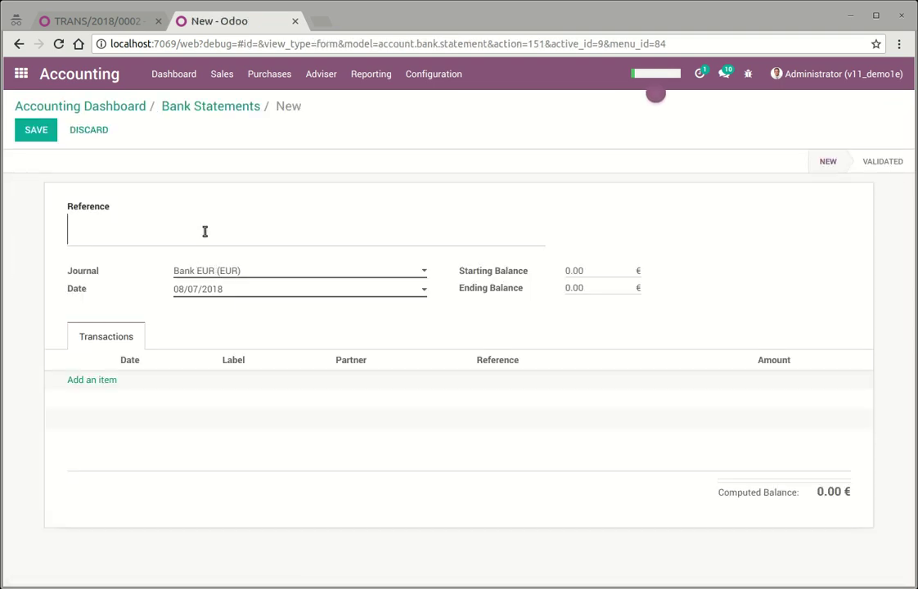
text(trx)
Add a transaction line labelled "trx" with an amount of 800 € and save the statement
click(64, 381)
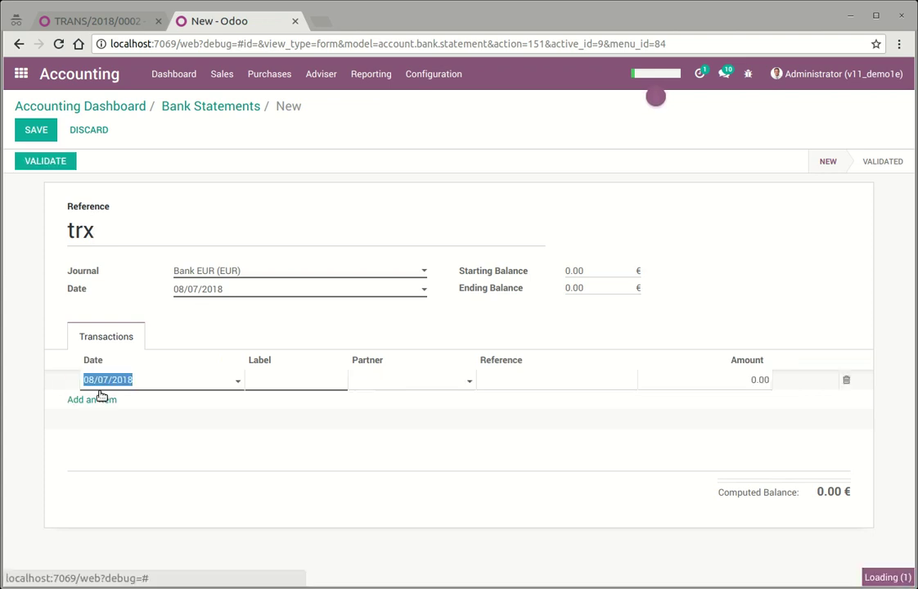
click(305, 381)
text(trx)
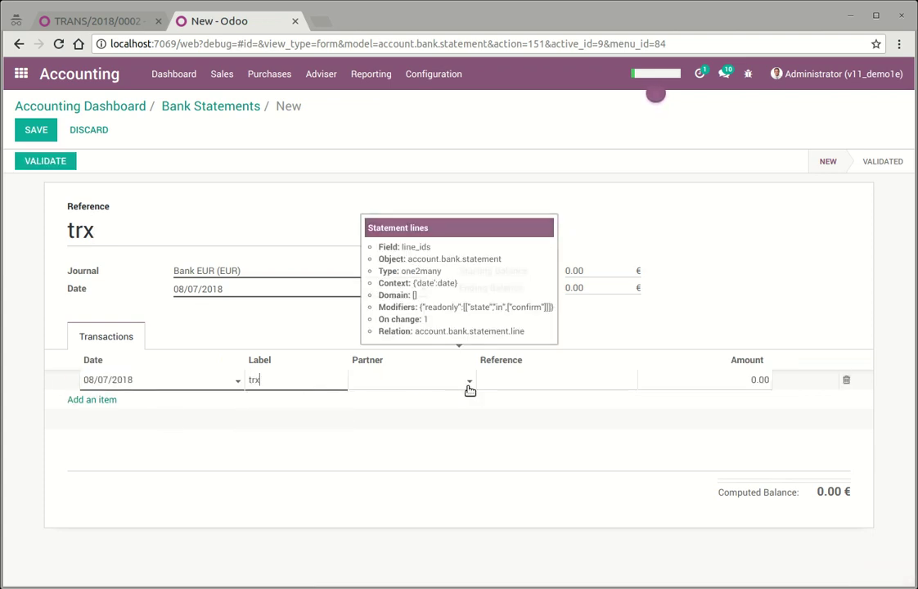
click(754, 381)
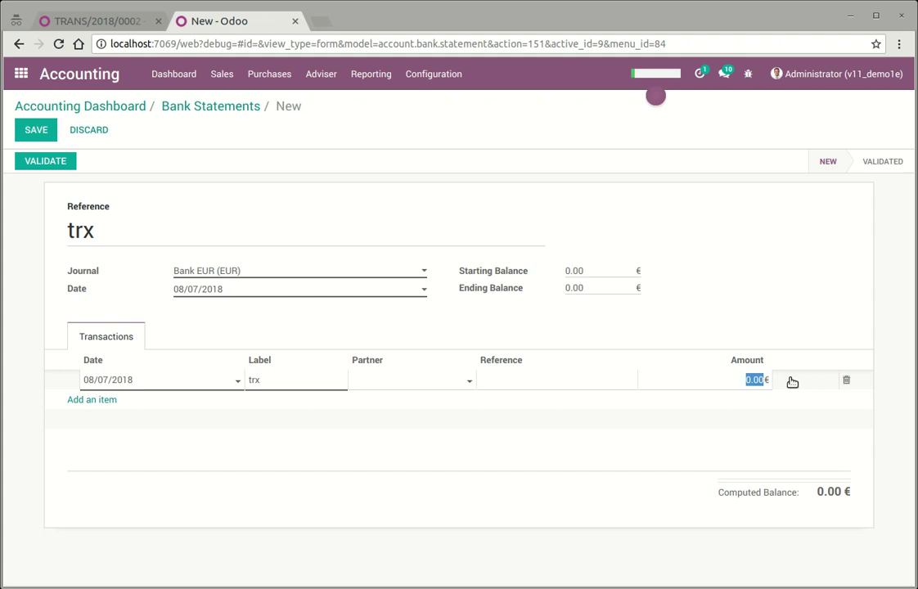
text(800)
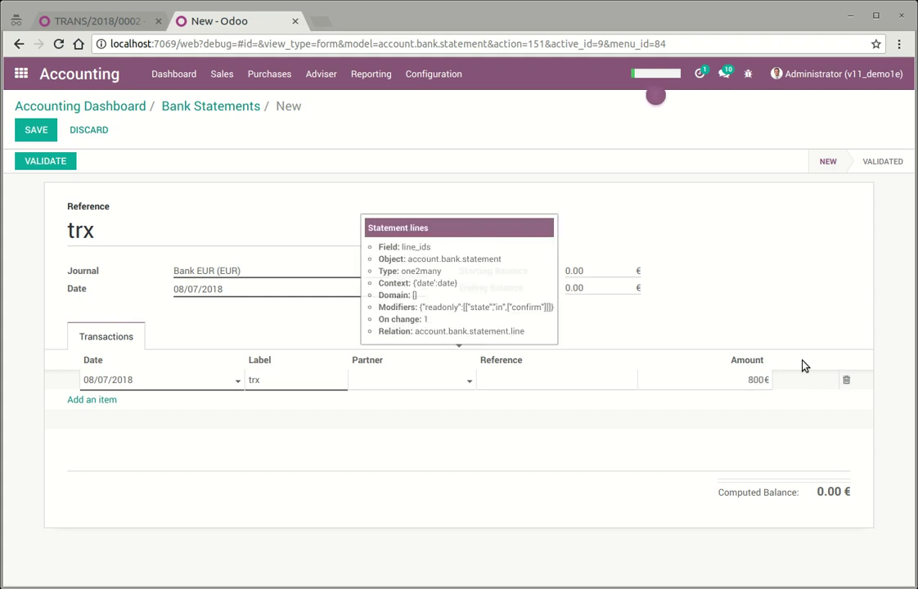
click(29, 130)
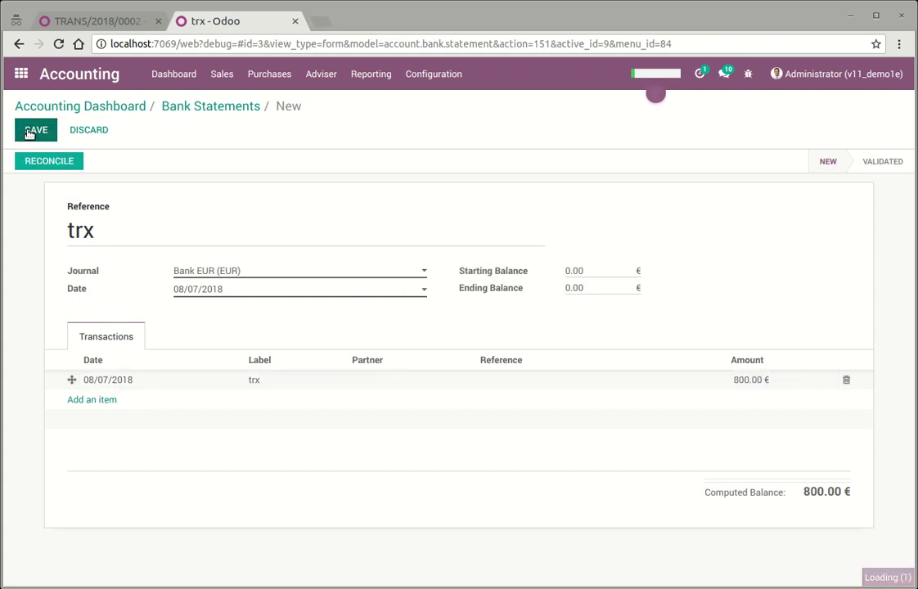
Start reconciling the statement and match its line with the "Transfer from Bank USD" entry
click(57, 163)
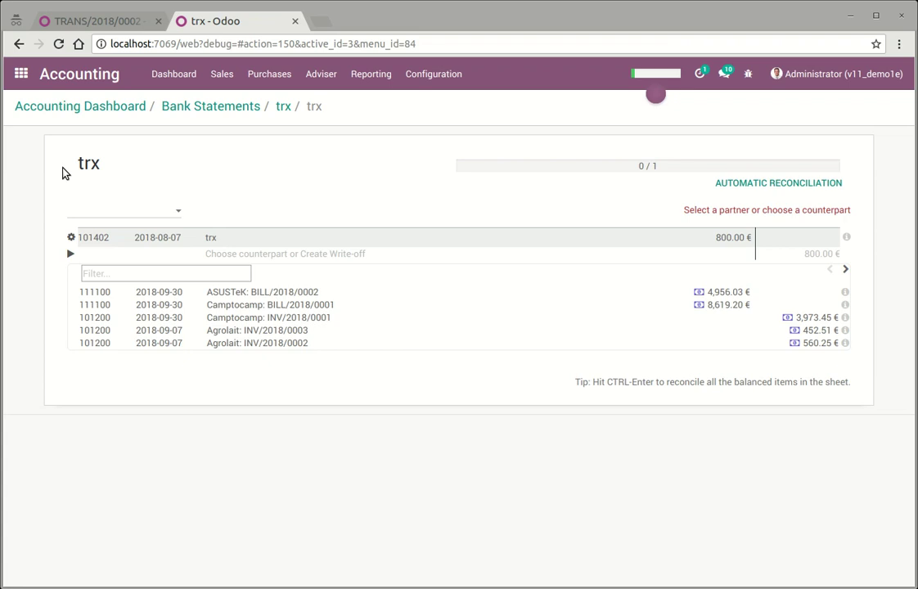
click(845, 271)
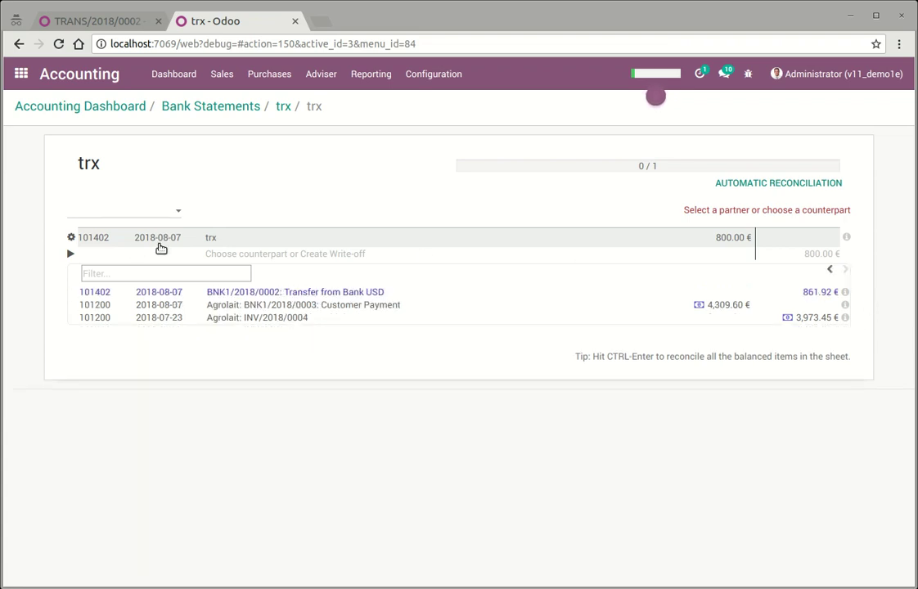
click(75, 292)
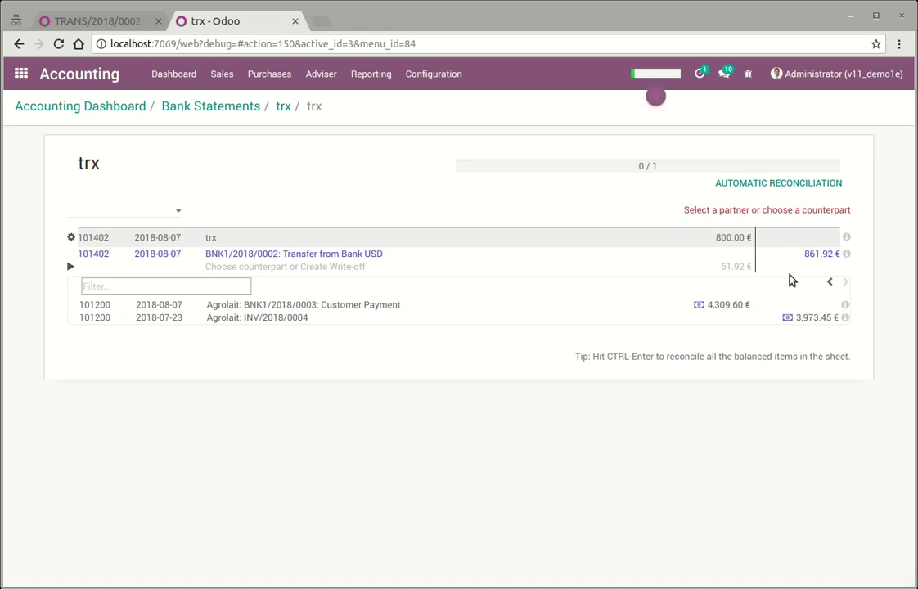
Write off the remaining difference to the 212300 Bank Fees account and reconcile the transaction
click(361, 264)
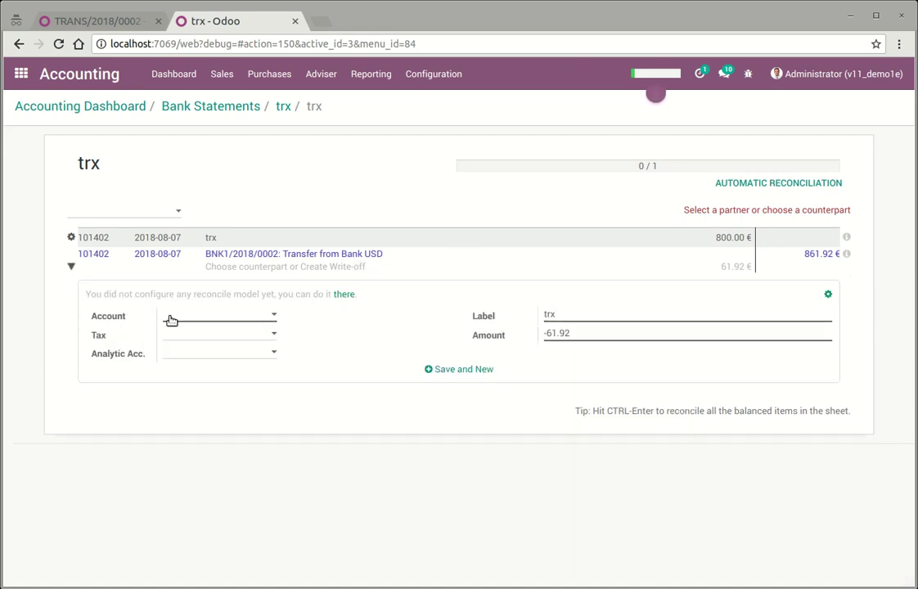
click(184, 317)
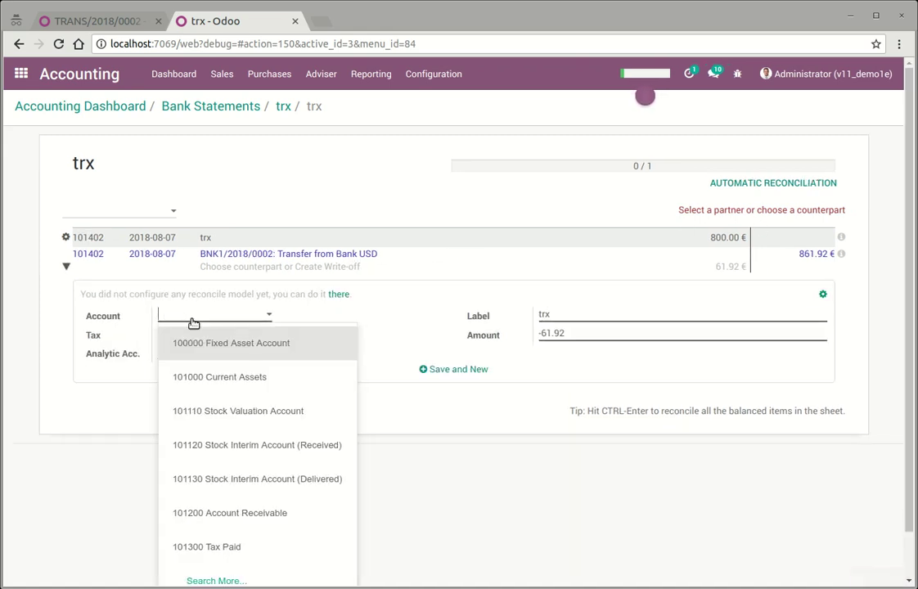
text(bank)
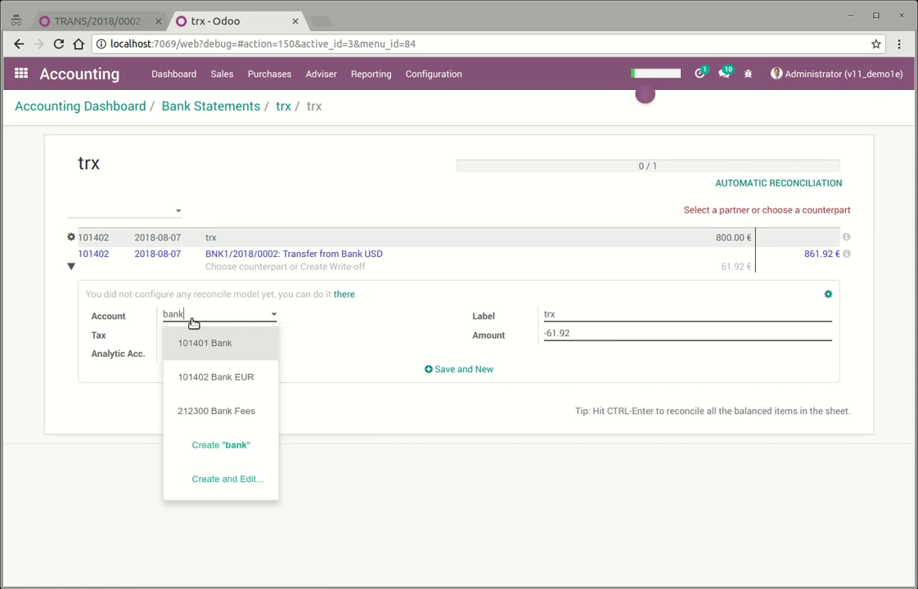
click(236, 410)
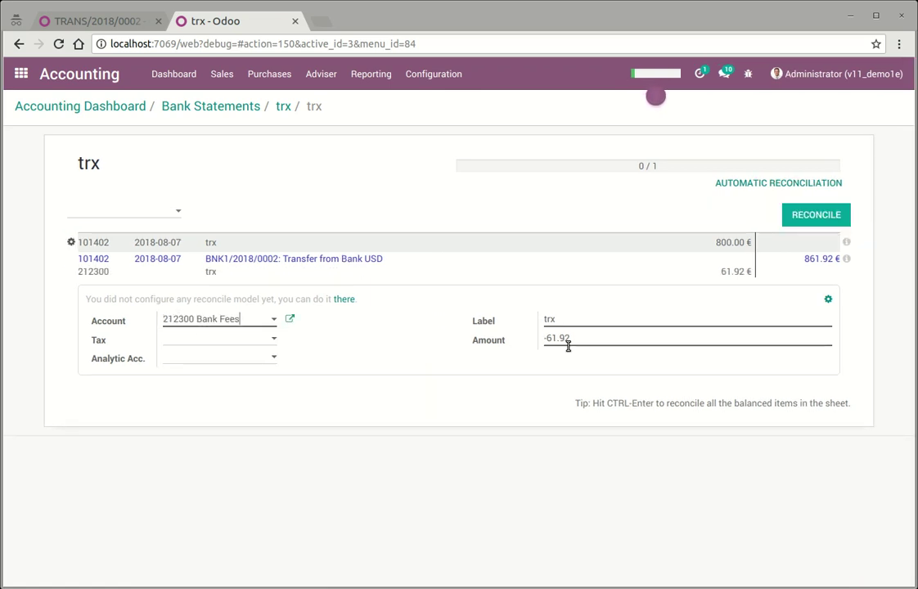
click(828, 216)
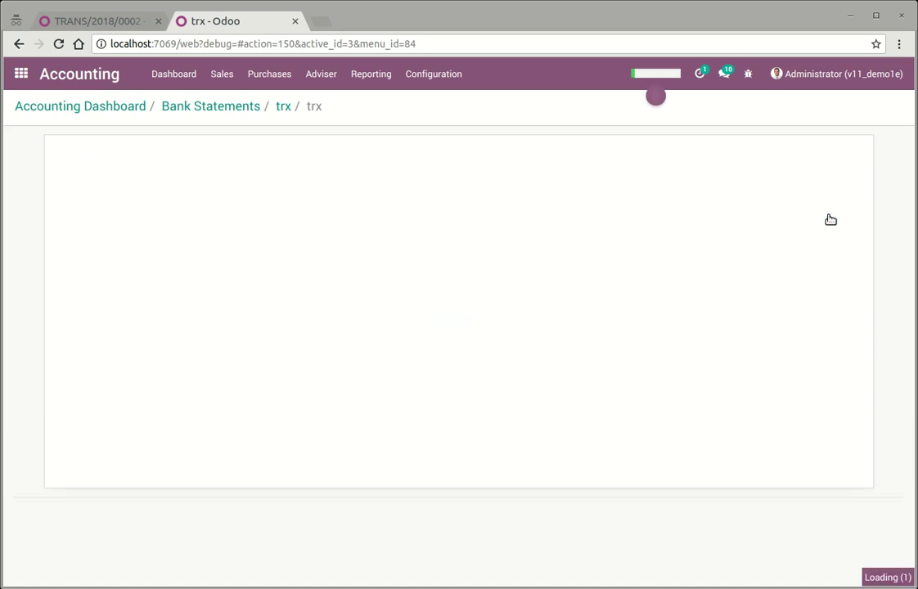
Try to close the reconciled statement and return to the Accounting Dashboard
click(482, 436)
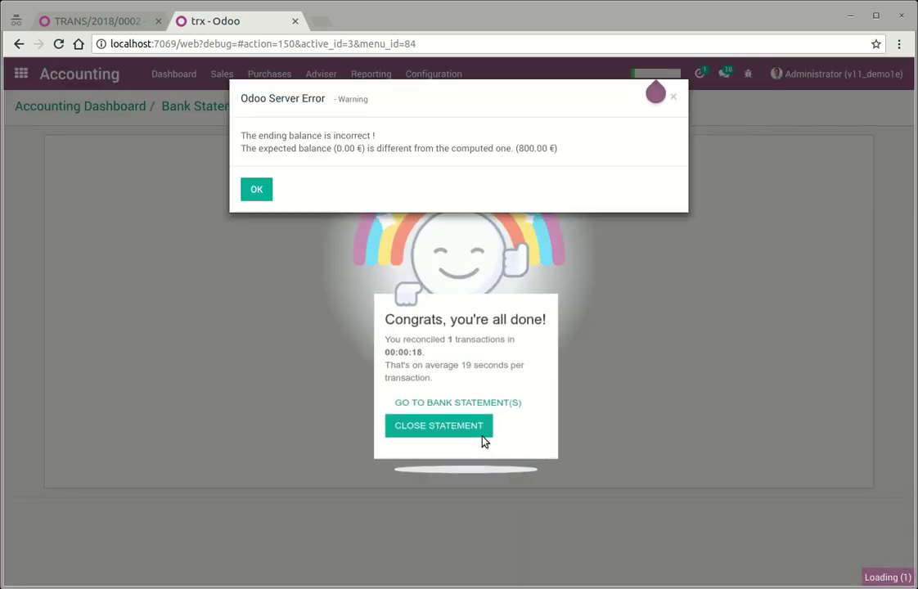
click(254, 187)
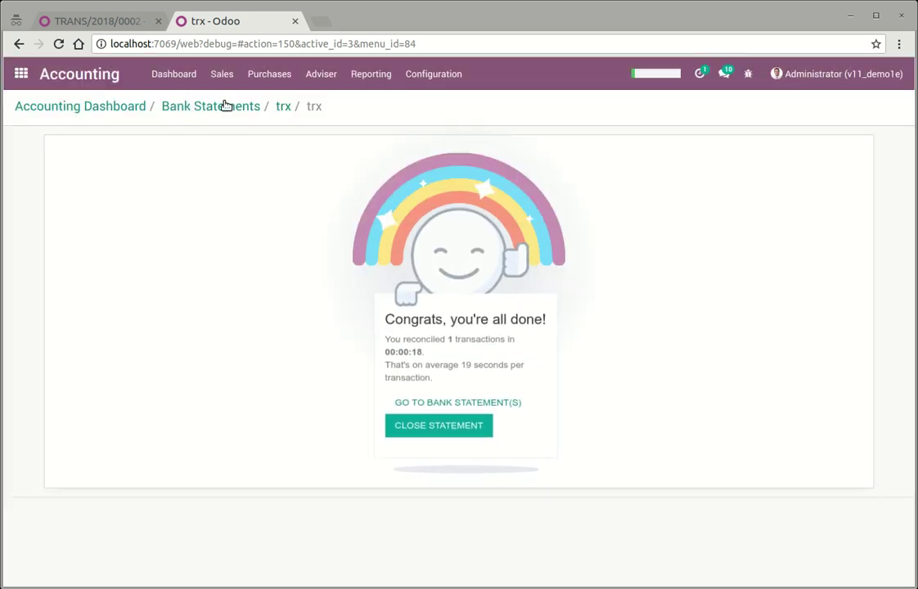
click(107, 103)
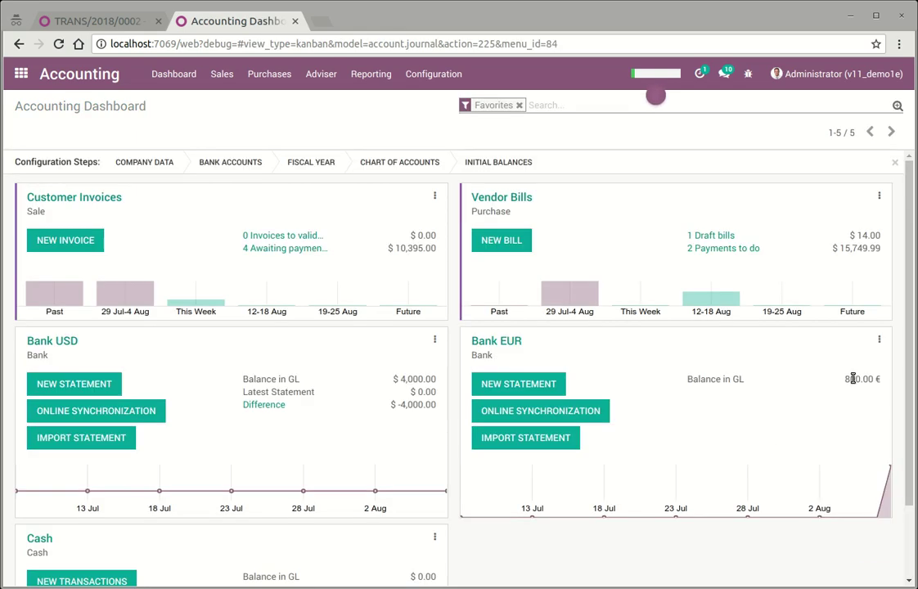